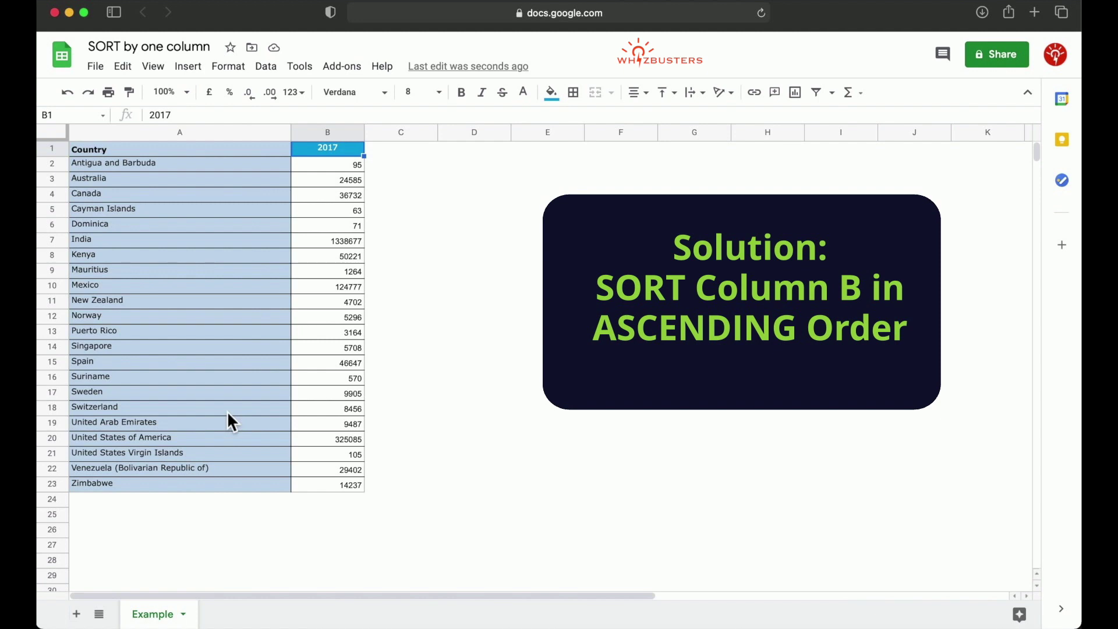
- Select the table range A1:B23 from the Country header cell through the last 2017 value
click(227, 346)
click(228, 276)
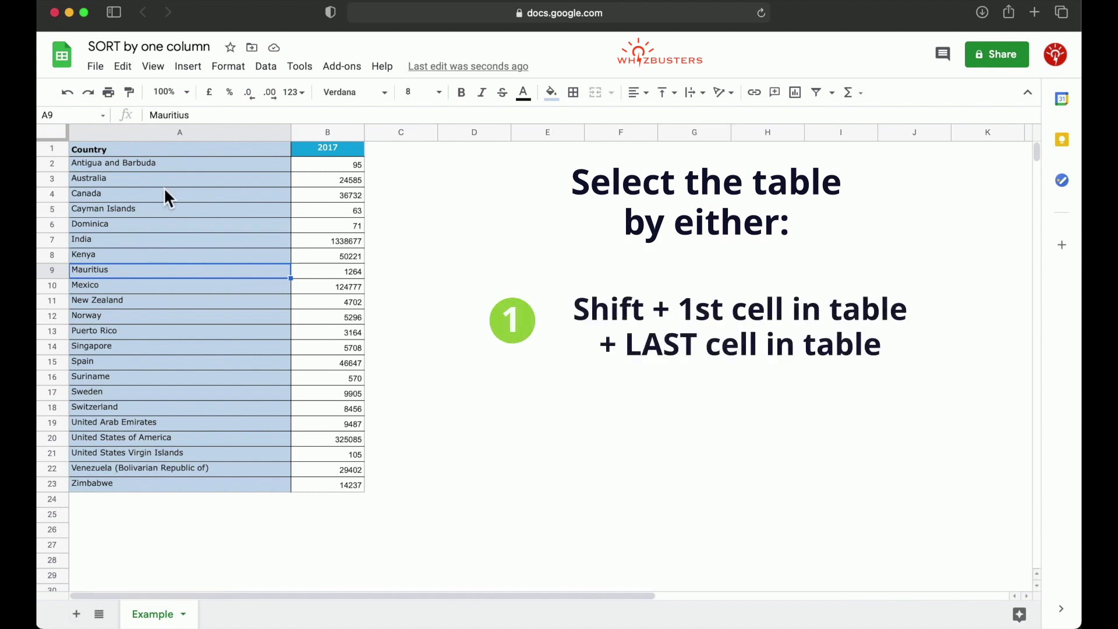
click(178, 153)
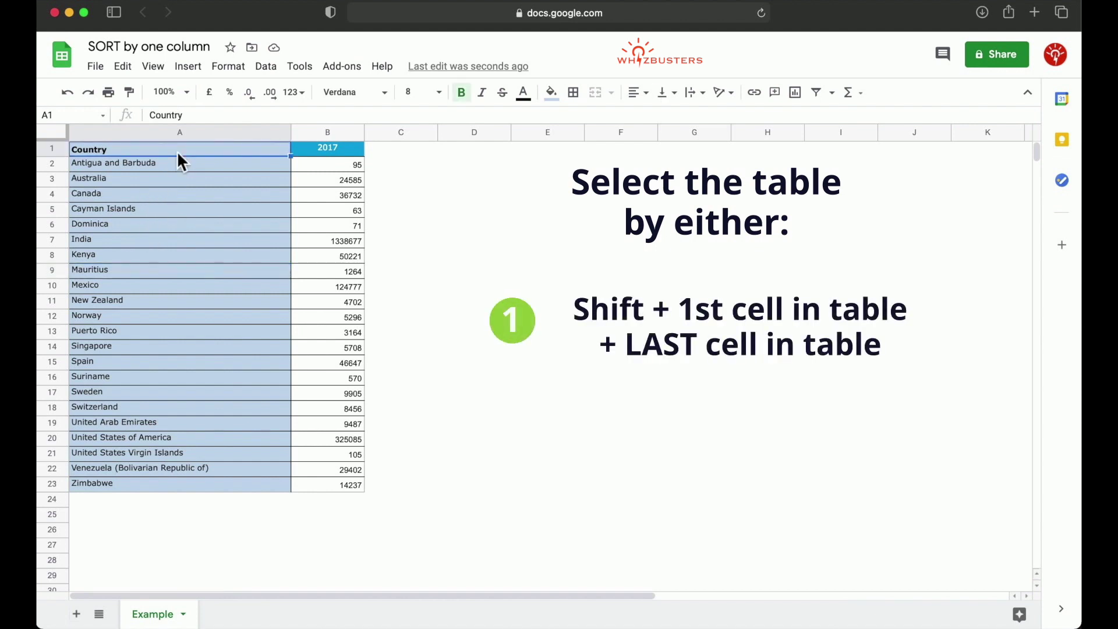
shift+click(335, 488)
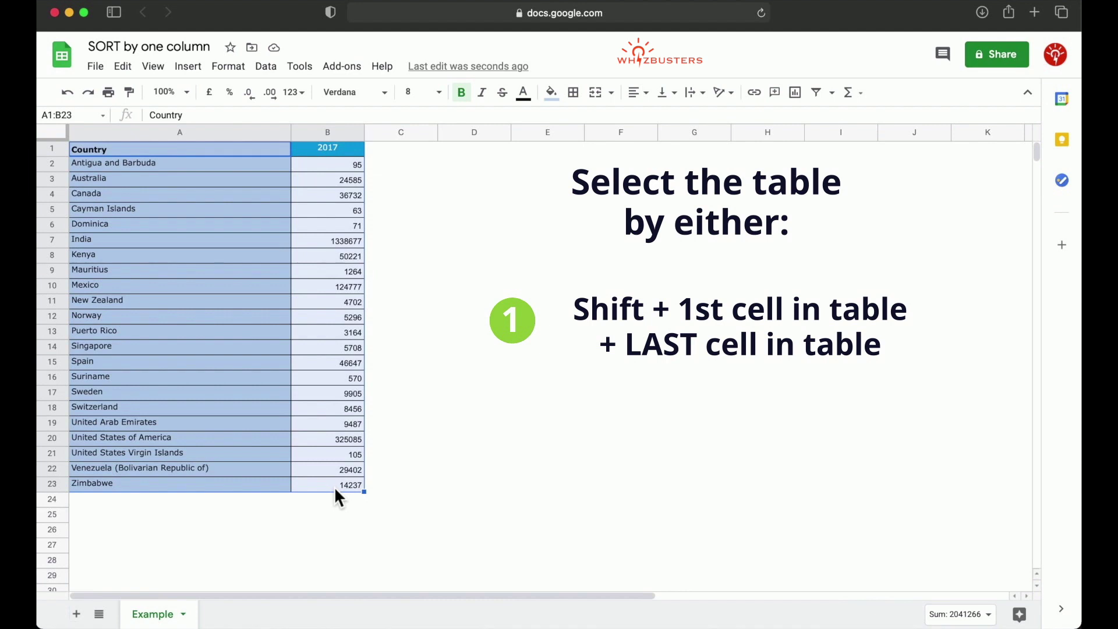
- Reselect the entire table at once, starting from the Mauritius cell inside it
click(255, 347)
click(258, 317)
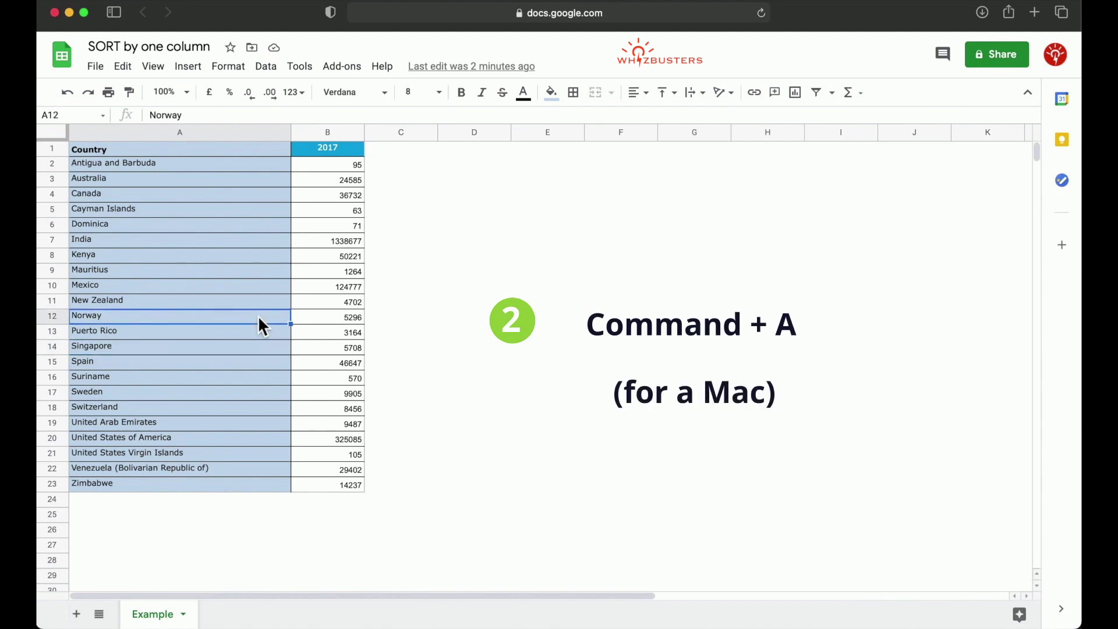
key(super+a)
click(258, 277)
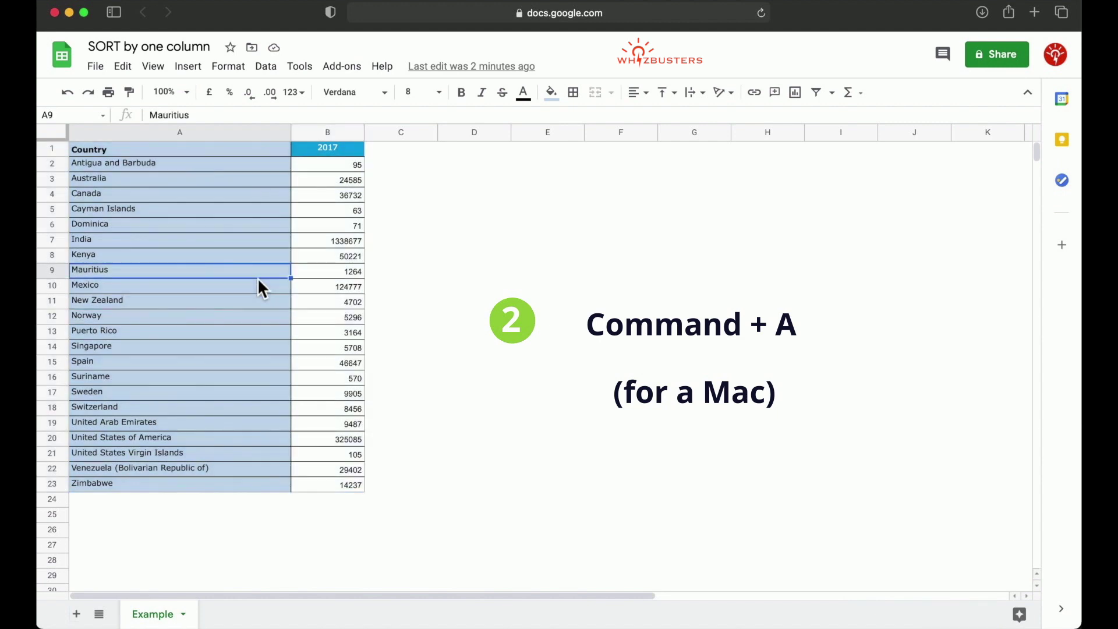
key(super+a)
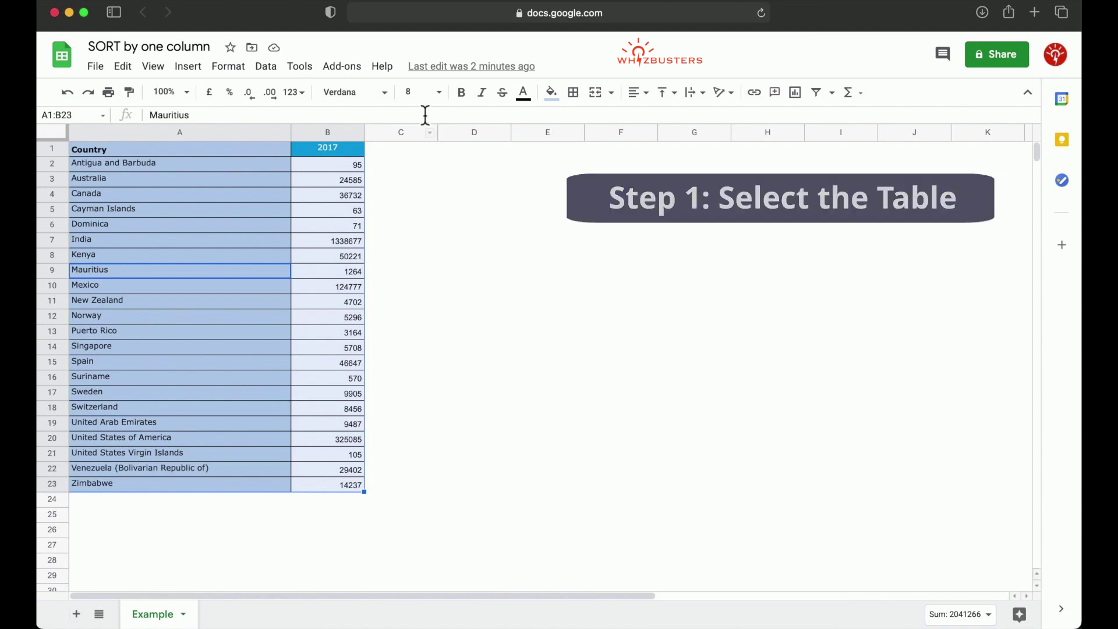
- Sort range A1:B23 by the 2017 column in ascending order (A → Z), treating the first row as a header
click(266, 68)
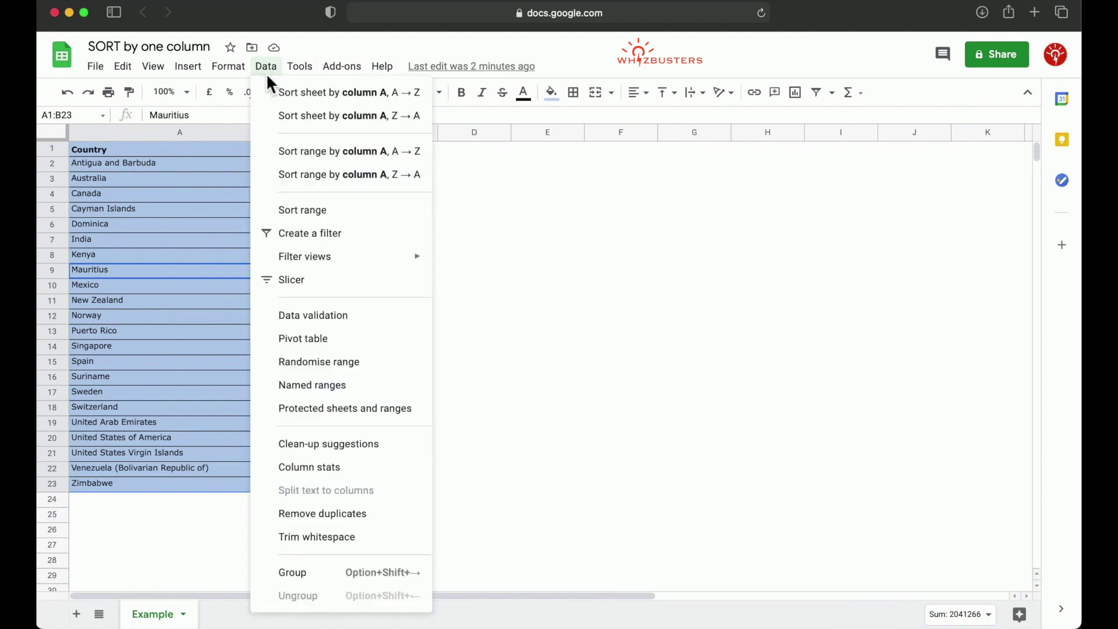
click(297, 211)
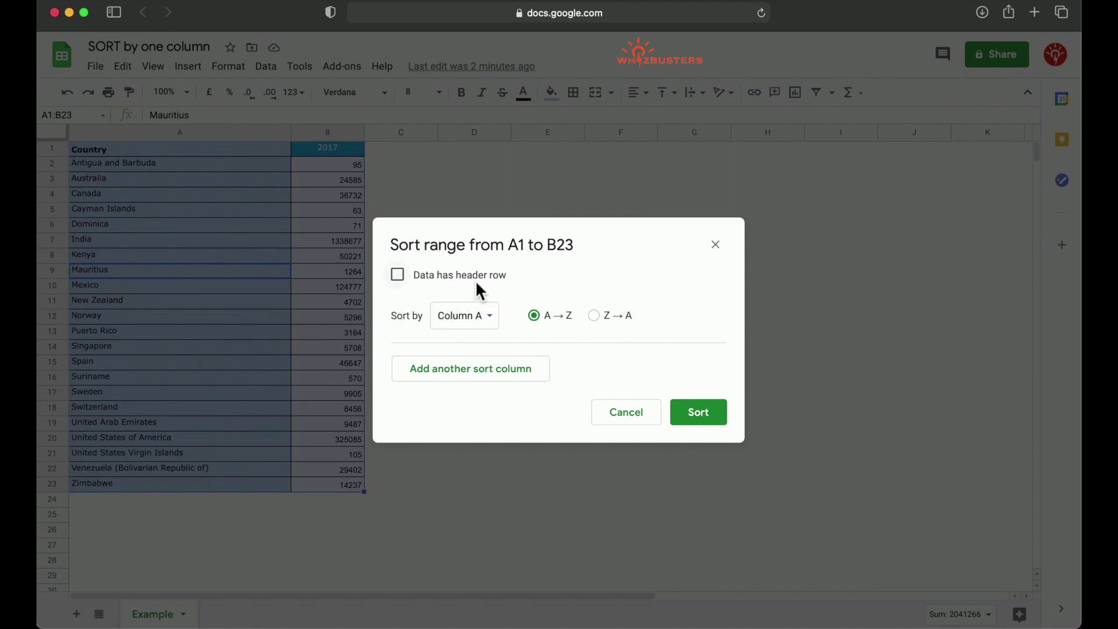
click(398, 275)
click(483, 319)
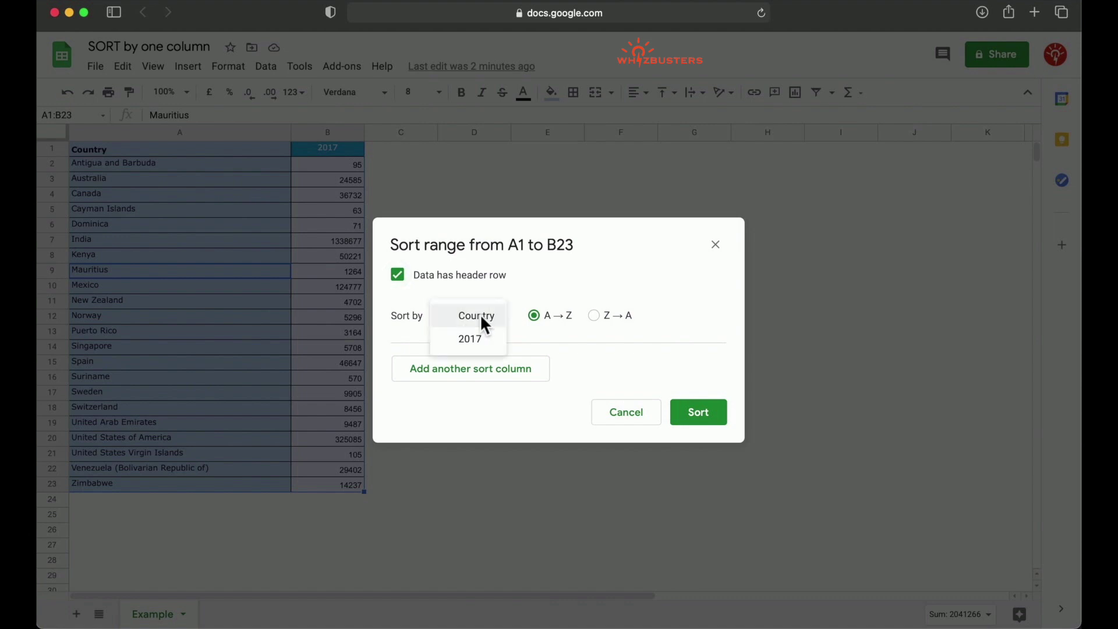
click(490, 346)
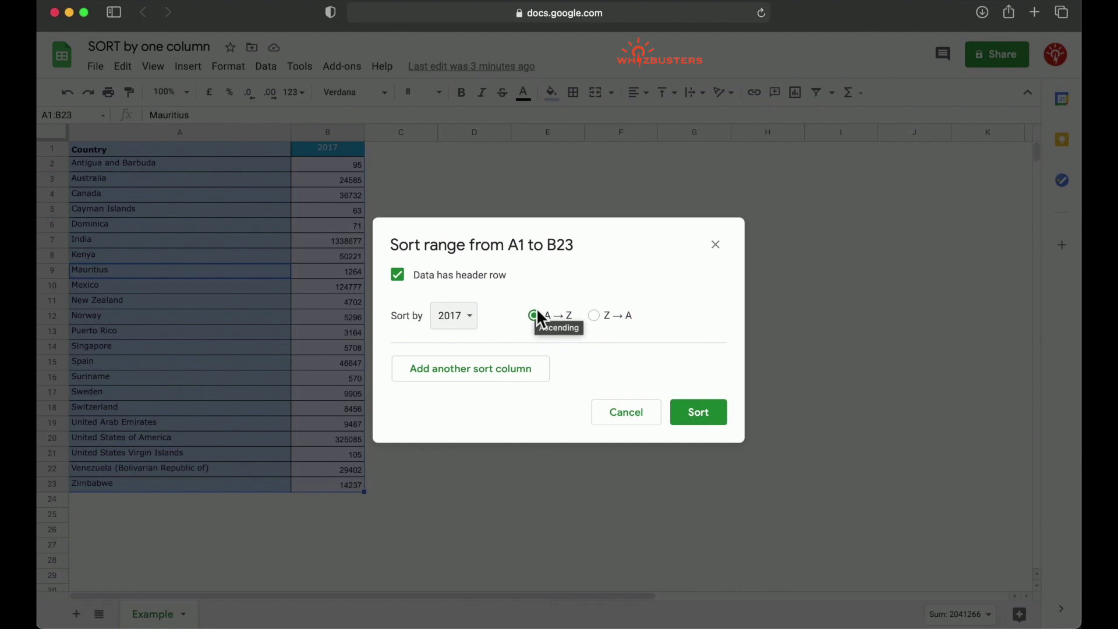
click(707, 420)
- Check the first few and last 2017 values in the sorted table, and undo the ascending sort
click(297, 318)
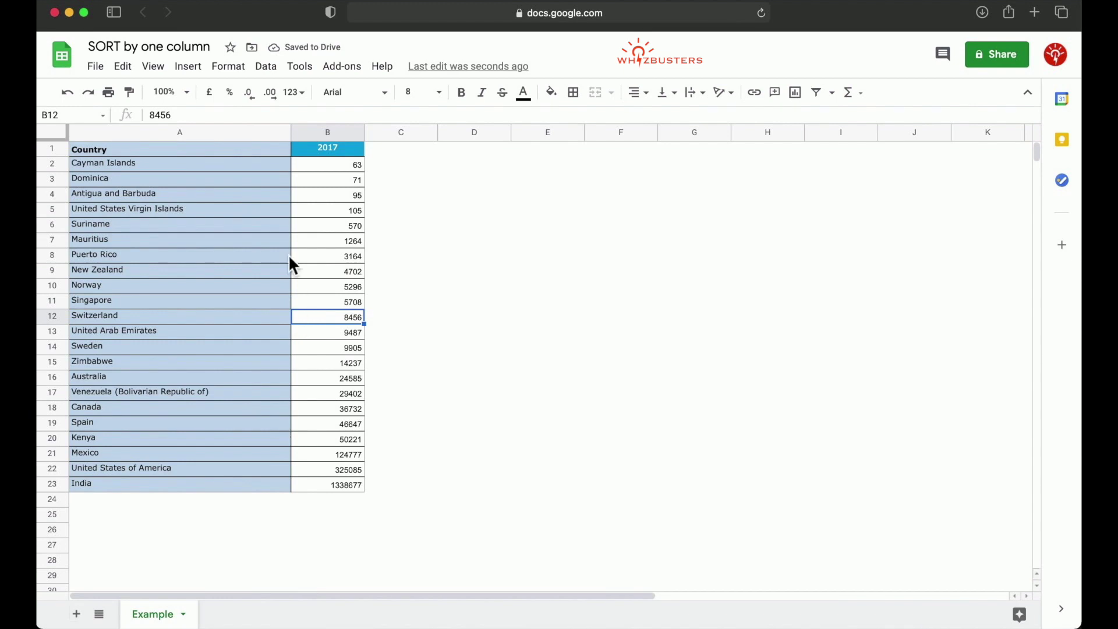
click(355, 165)
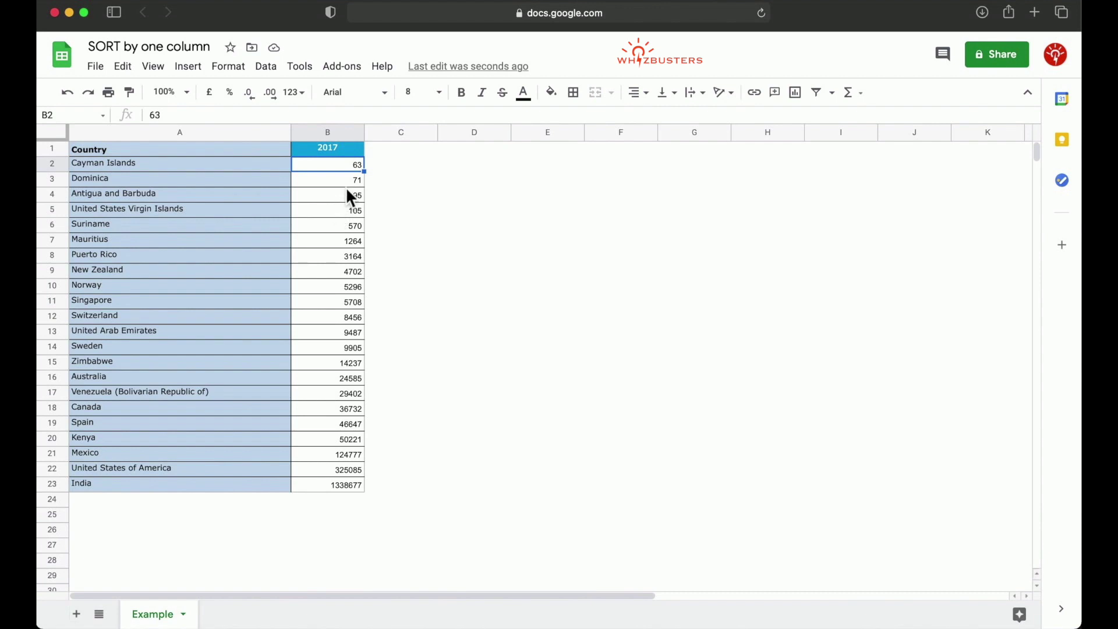
key(Down)
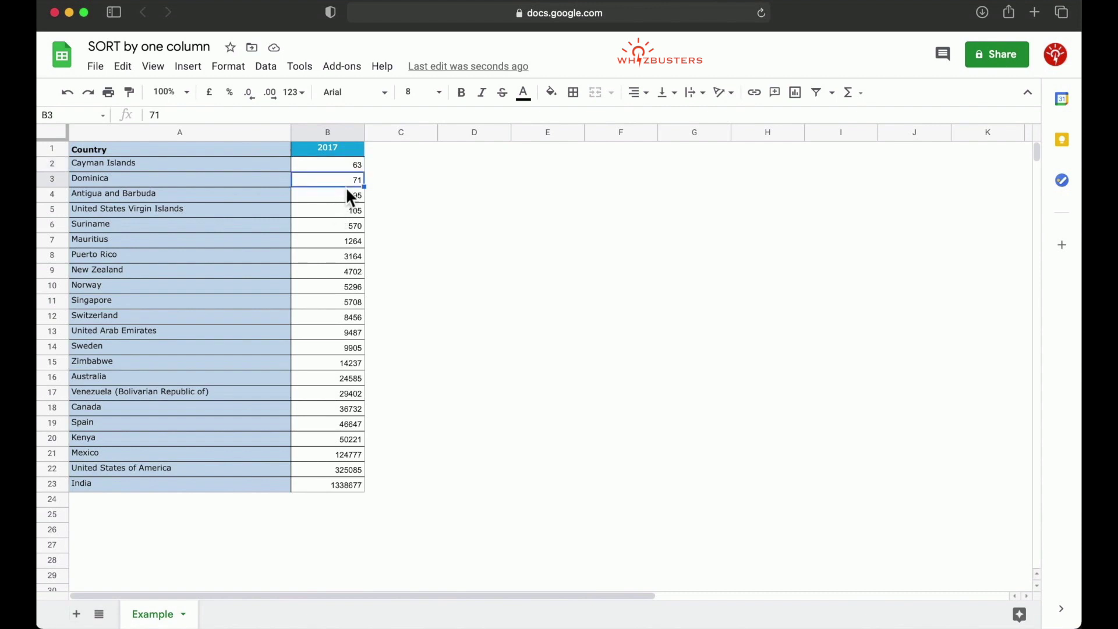
click(346, 208)
key(Up)
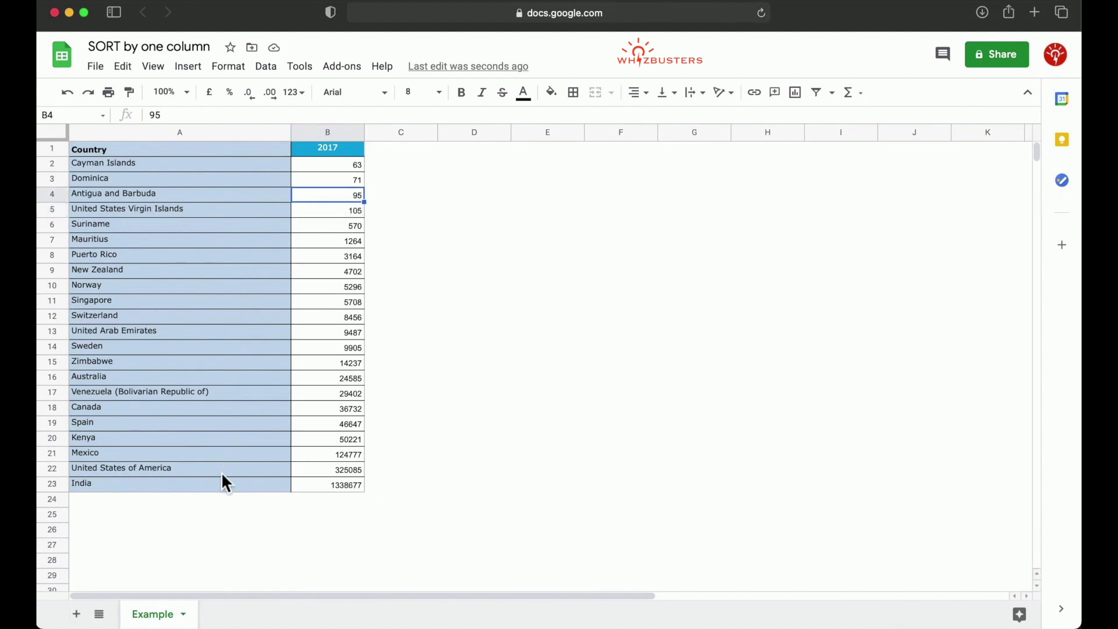
click(352, 488)
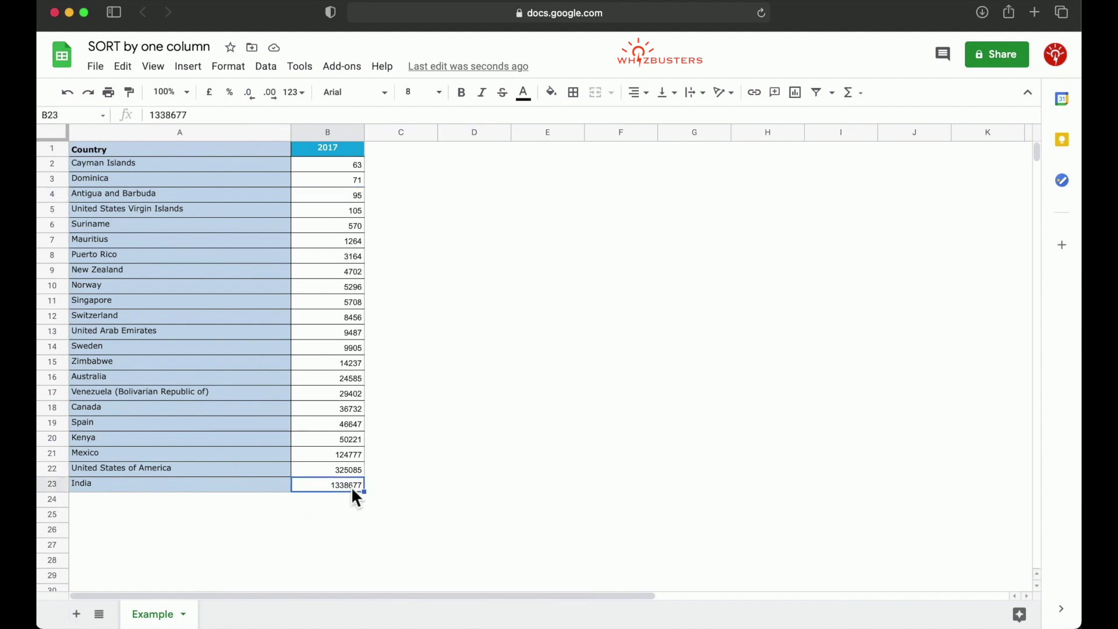
click(205, 364)
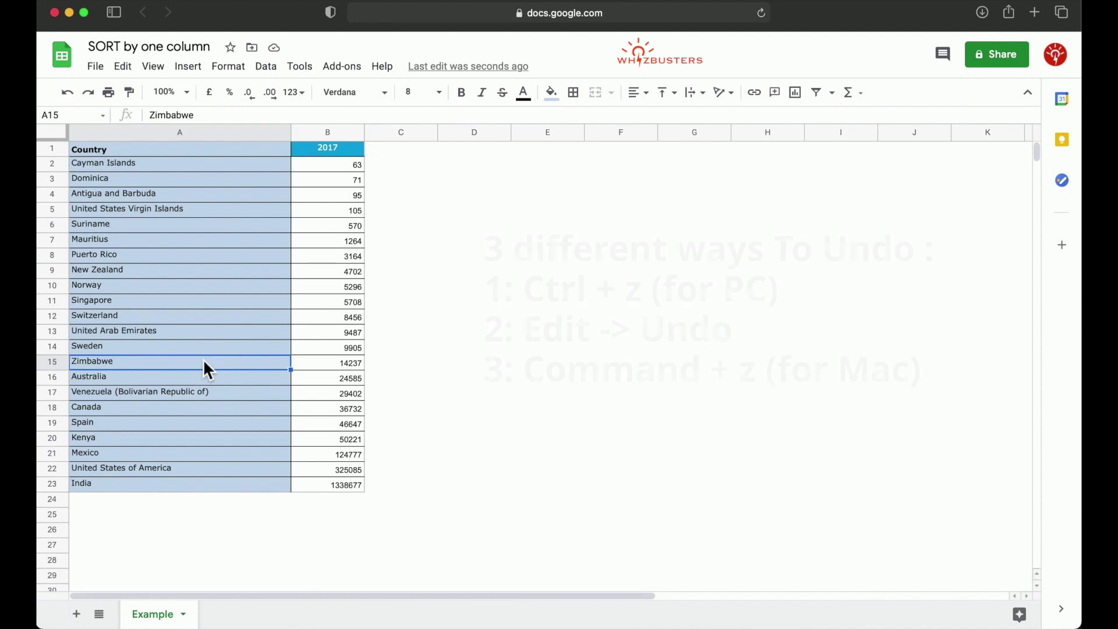
key(super+z)
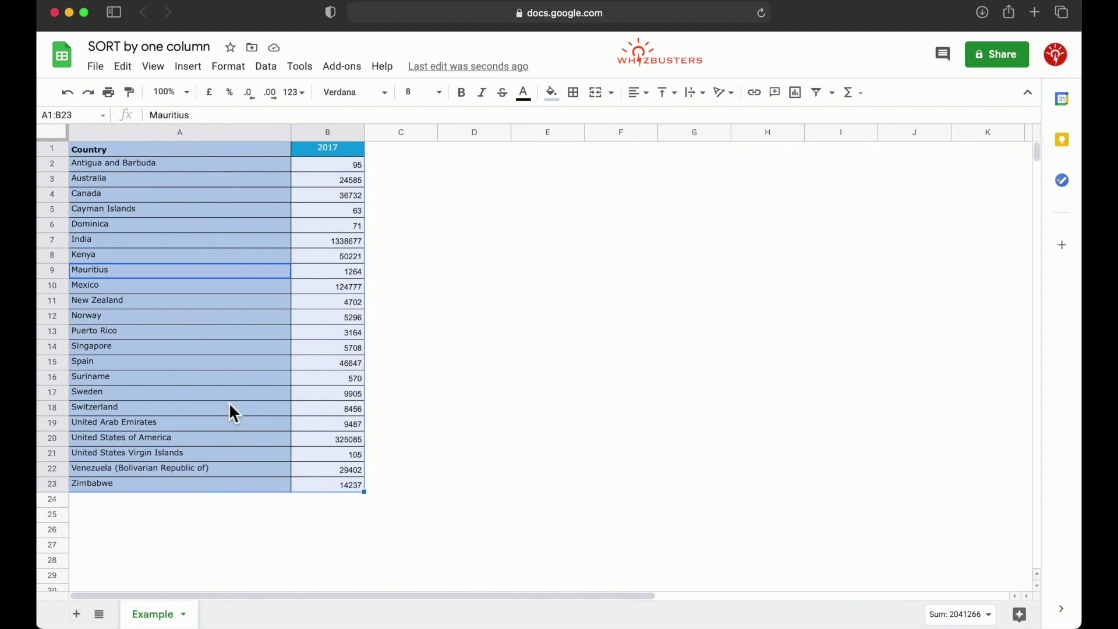
- Try sorting A1:B23 by Column B in ascending order with the header row option off, and undo that sort
click(265, 66)
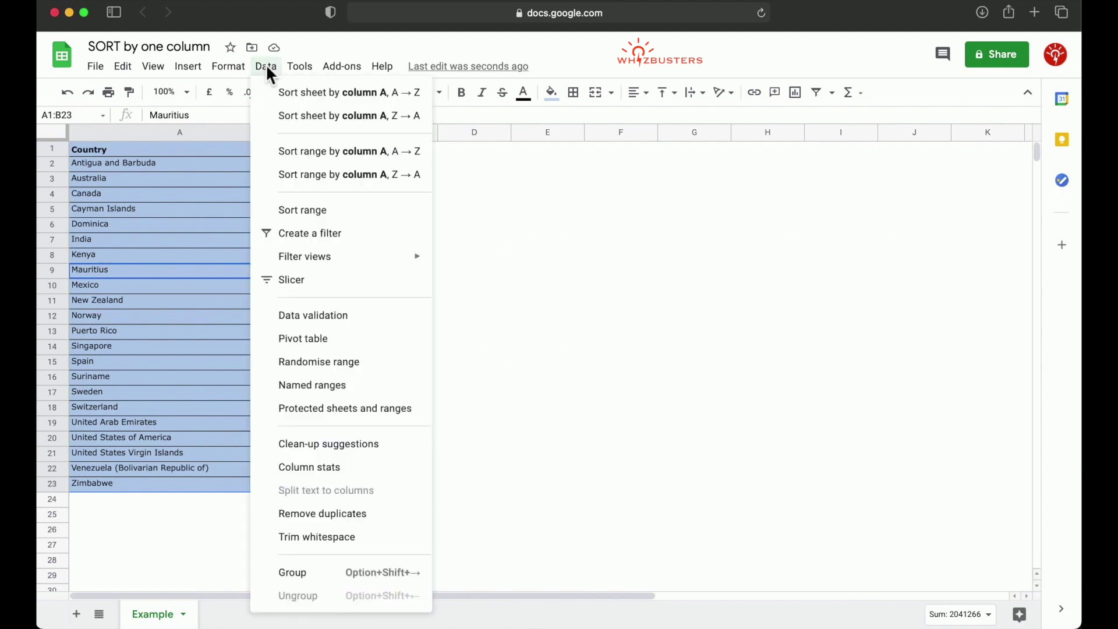
click(323, 209)
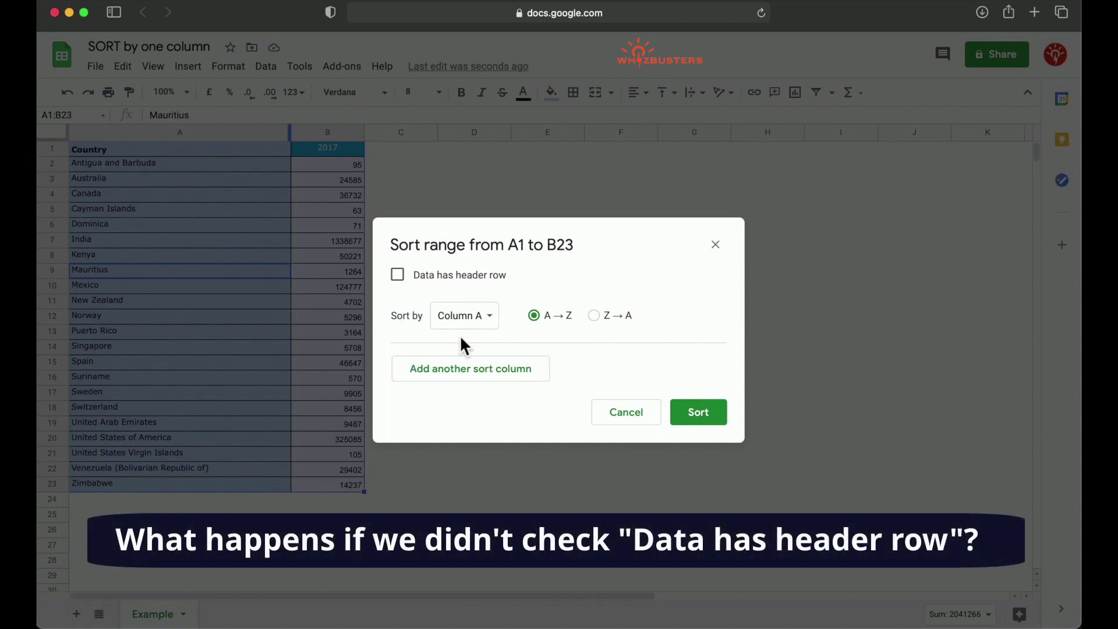
click(491, 322)
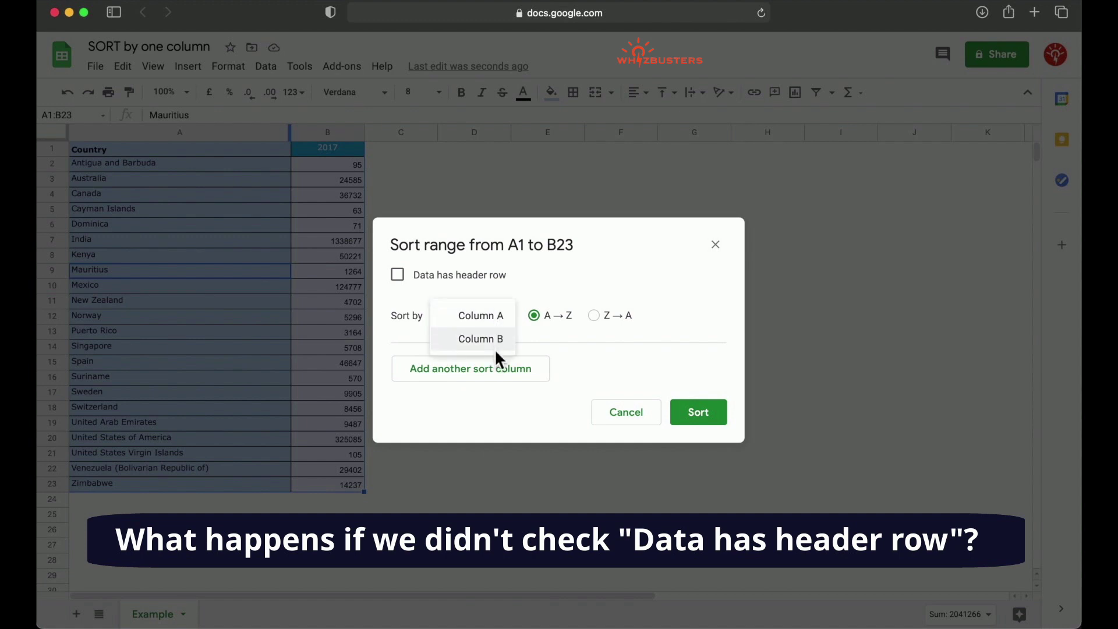
click(498, 340)
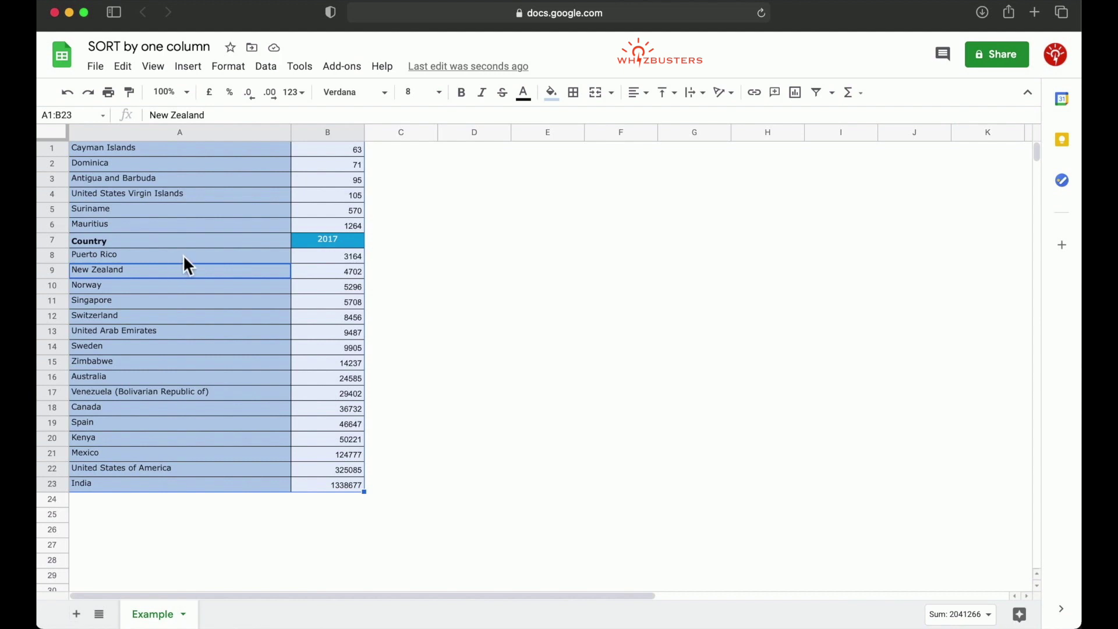
click(252, 238)
key(super+z)
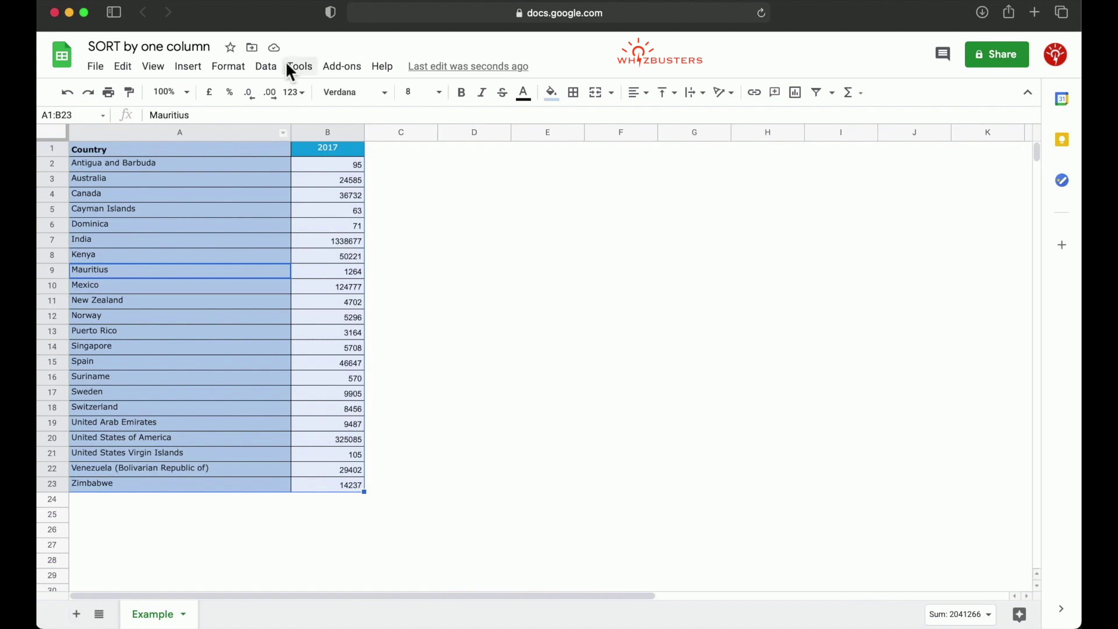
- Sort range A1:B23 by 2017 in descending order (Z → A) with the header row option on, and check the first and last values
click(273, 71)
click(309, 217)
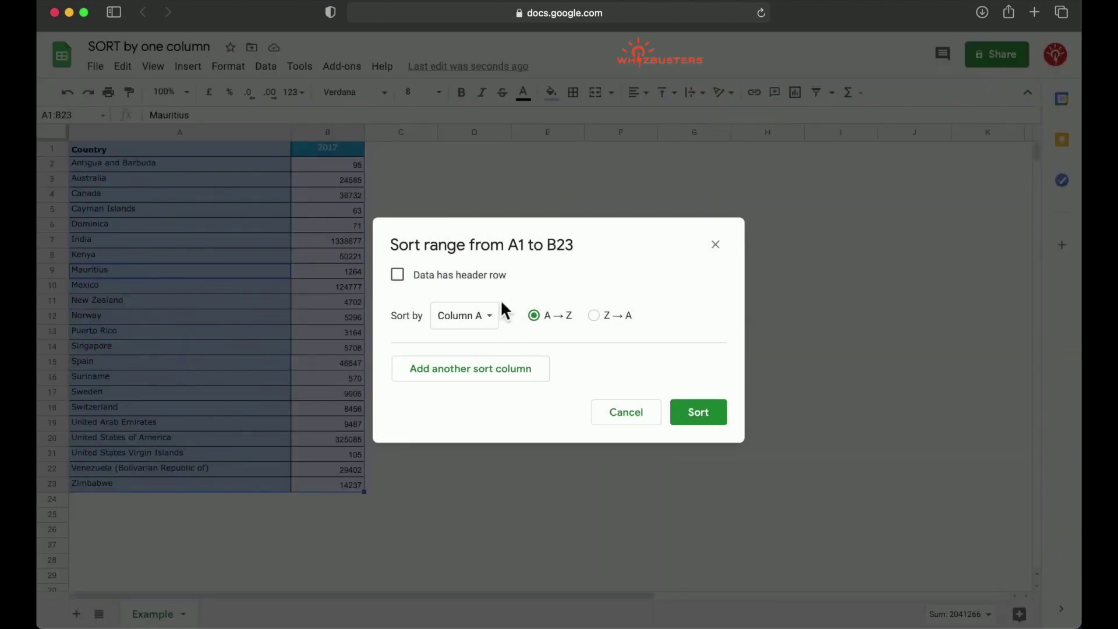
click(397, 276)
click(487, 323)
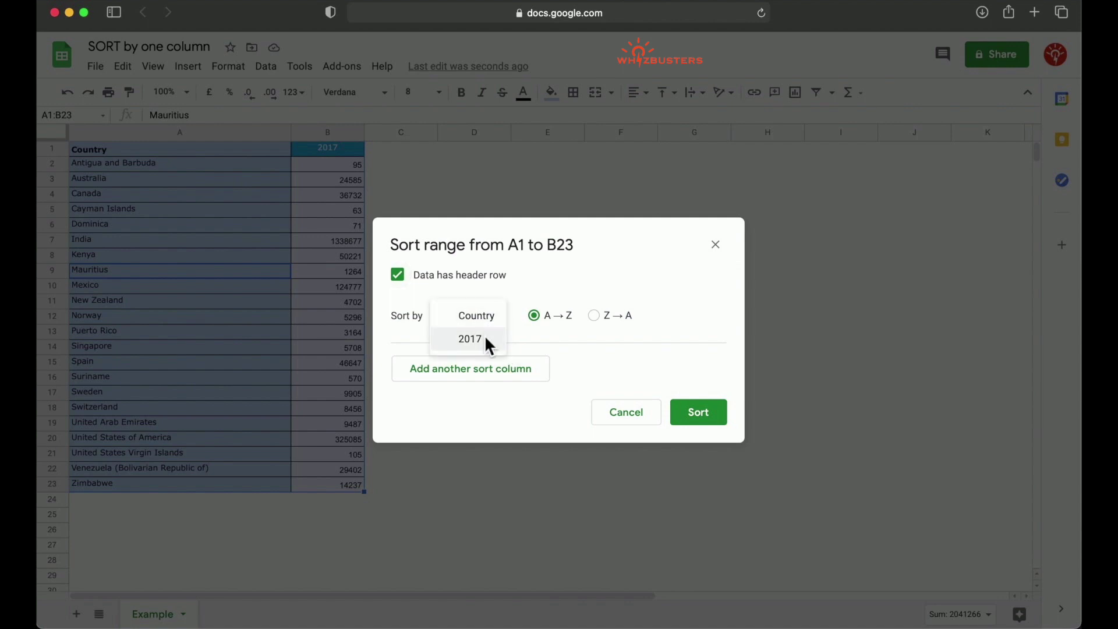
click(487, 343)
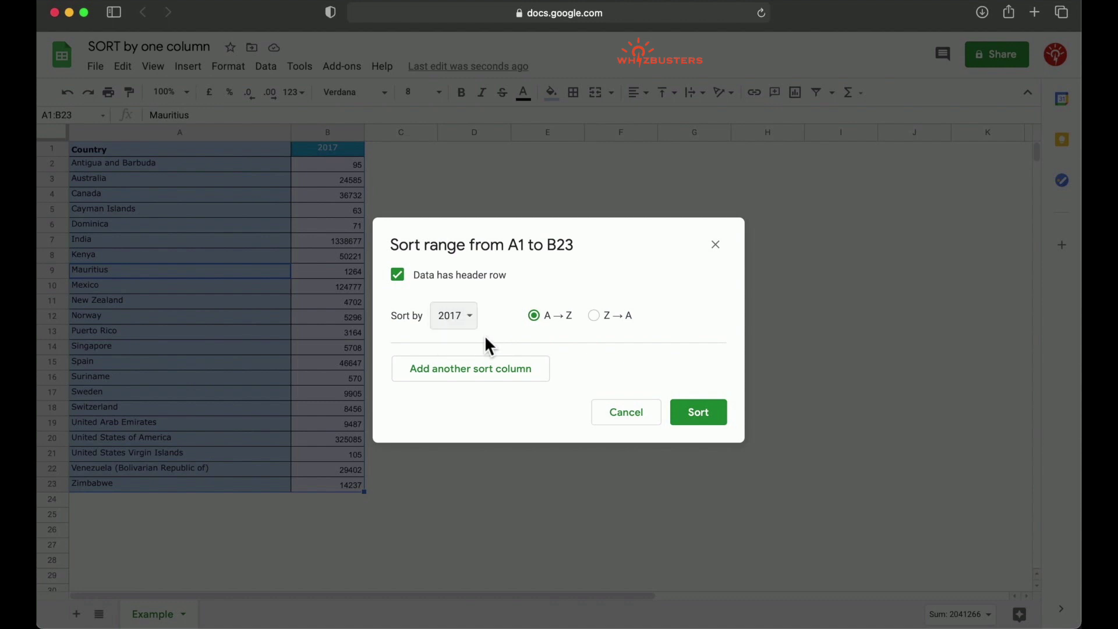
click(598, 322)
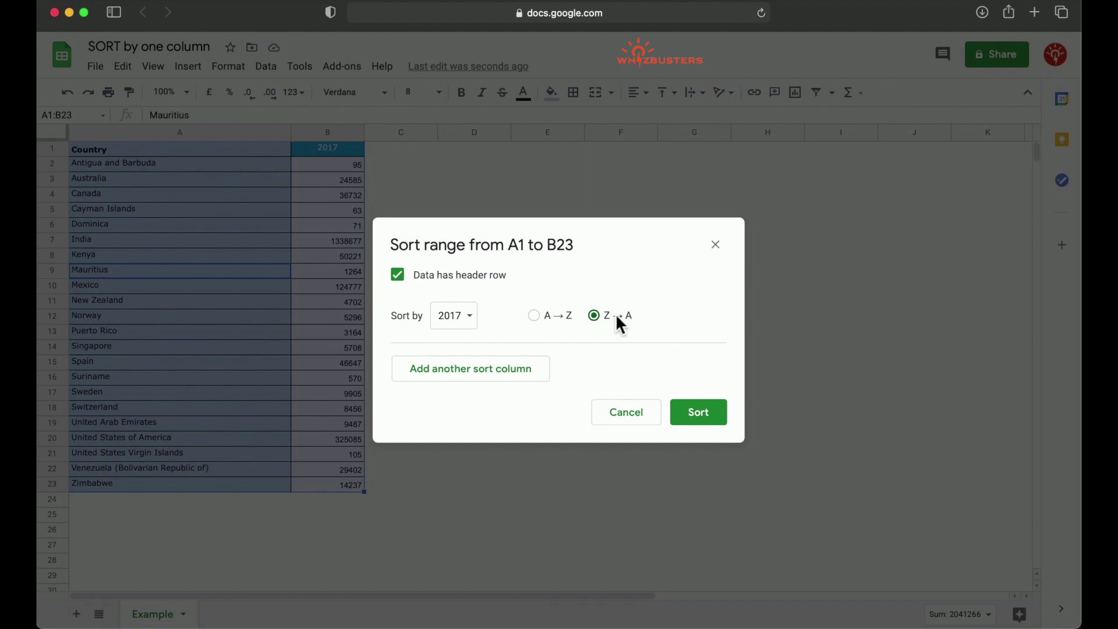
click(707, 411)
click(330, 171)
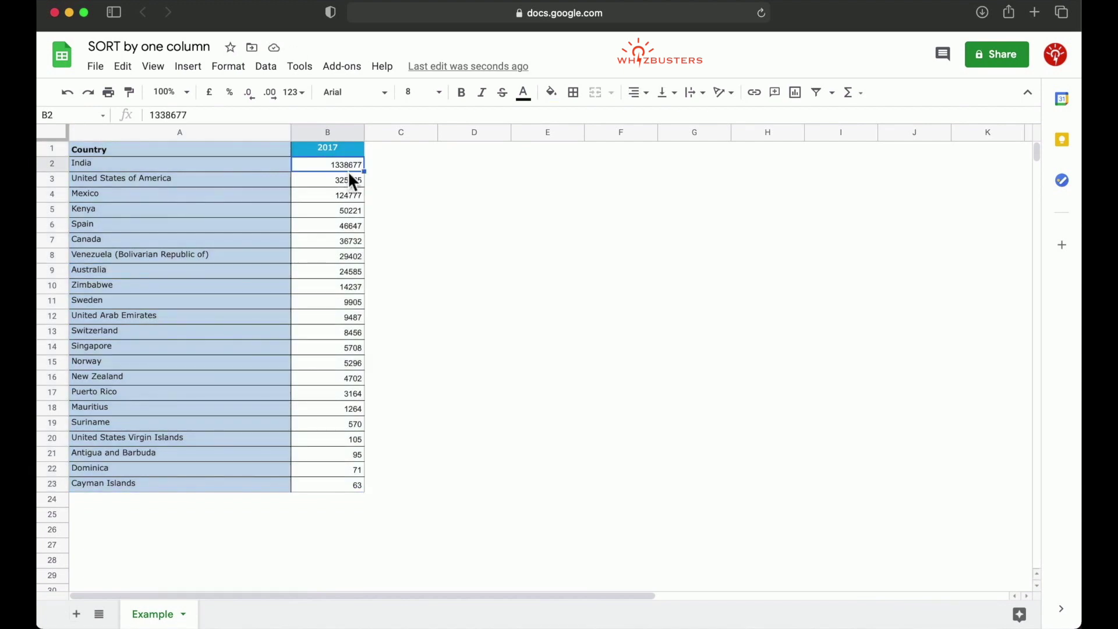
click(351, 485)
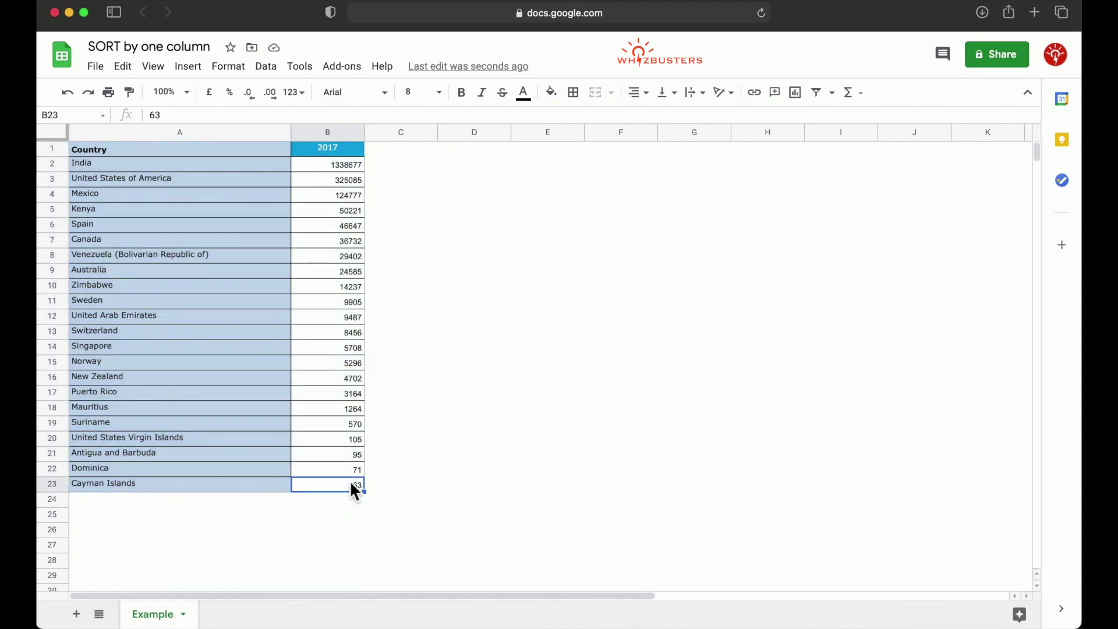